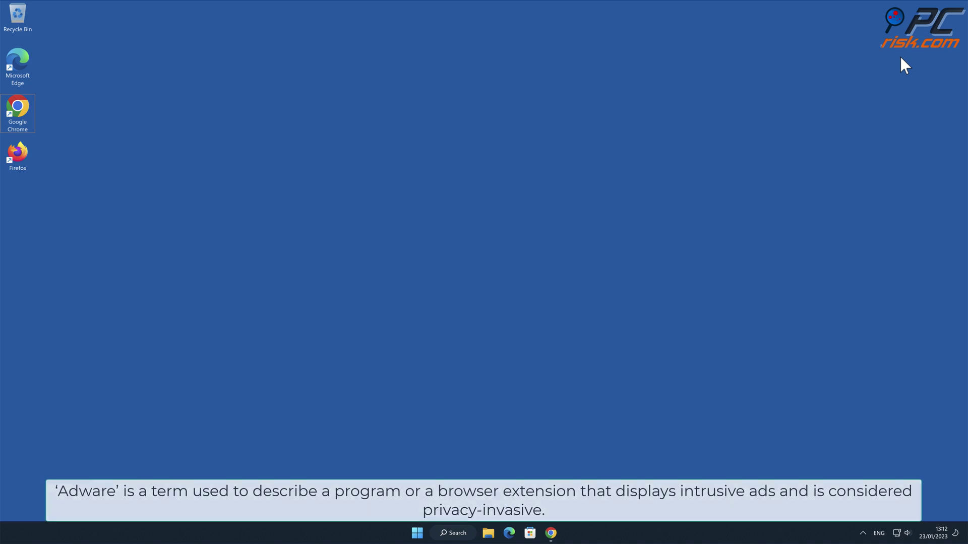
# - Bring up the Chrome window showing the Block Site Access page in the Chrome Web Store
pyautogui.click(552, 533)
pyautogui.click(898, 167)
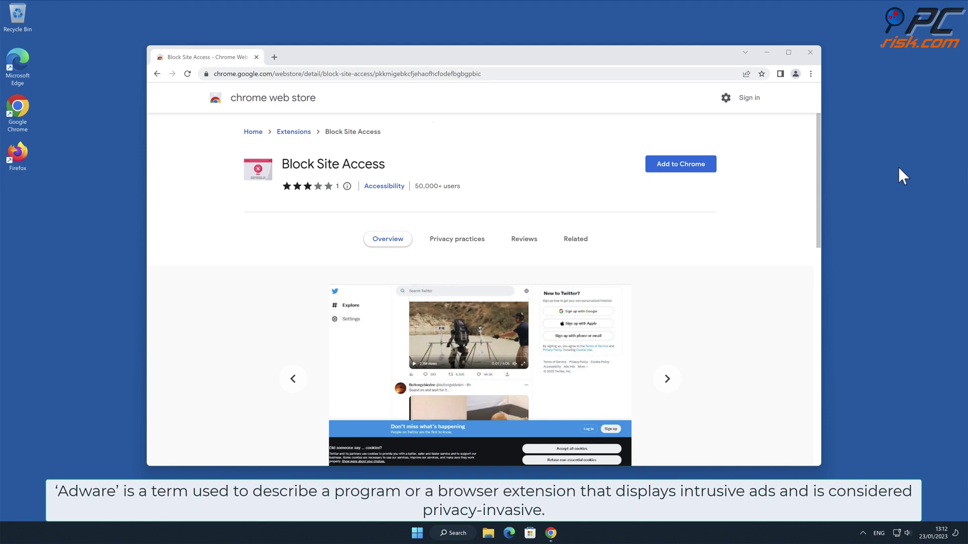
# - Scroll through the Block Site Access listing and choose Add to Chrome
pyautogui.moveTo(820, 162); pyautogui.dragTo(833, 317)
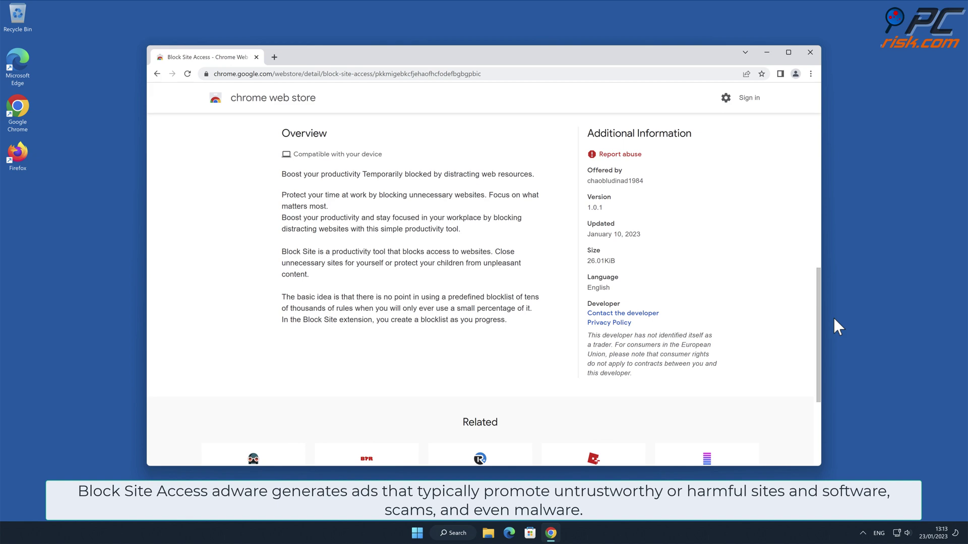
pyautogui.moveTo(820, 316); pyautogui.dragTo(815, 147)
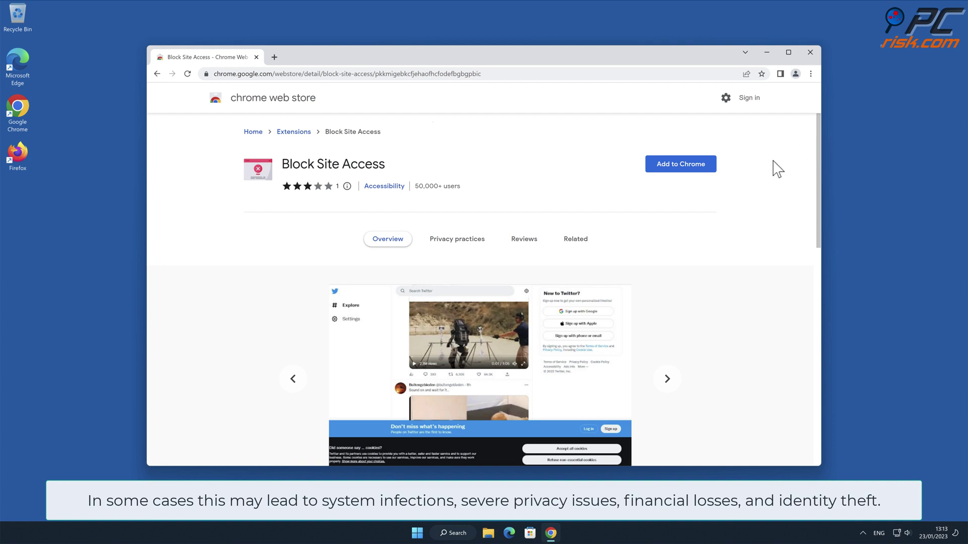
pyautogui.click(695, 168)
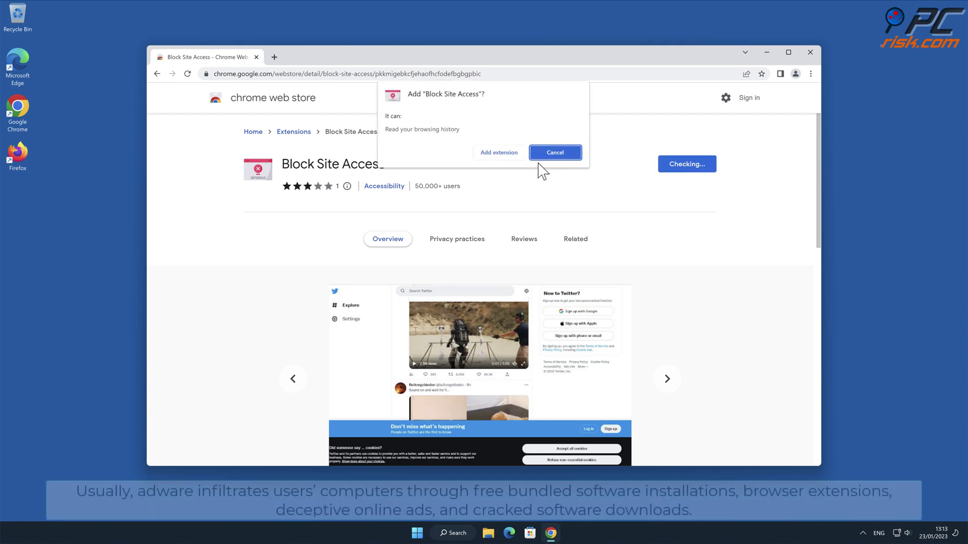
# - Install Block Site Access, confirm it appears among Chrome's extensions, then close Chrome
pyautogui.click(516, 155)
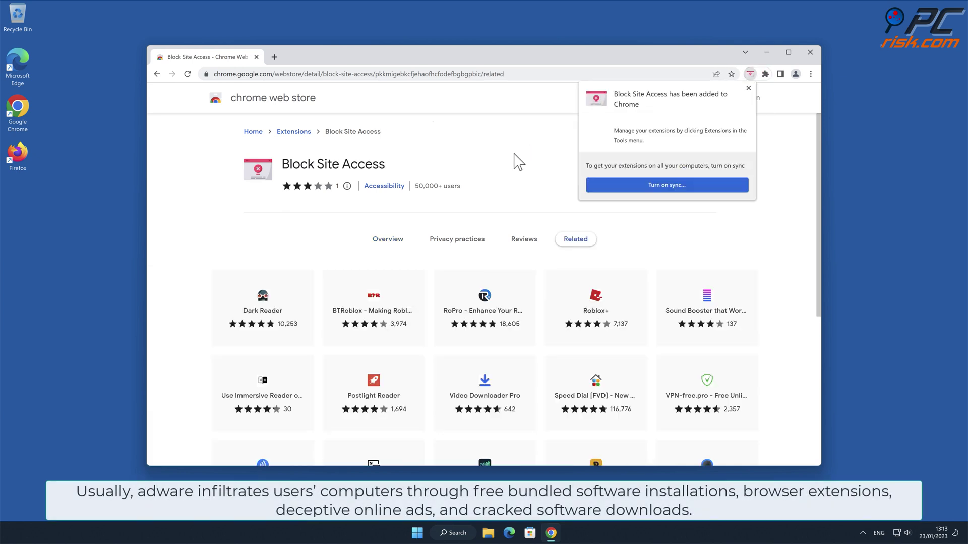
pyautogui.click(811, 74)
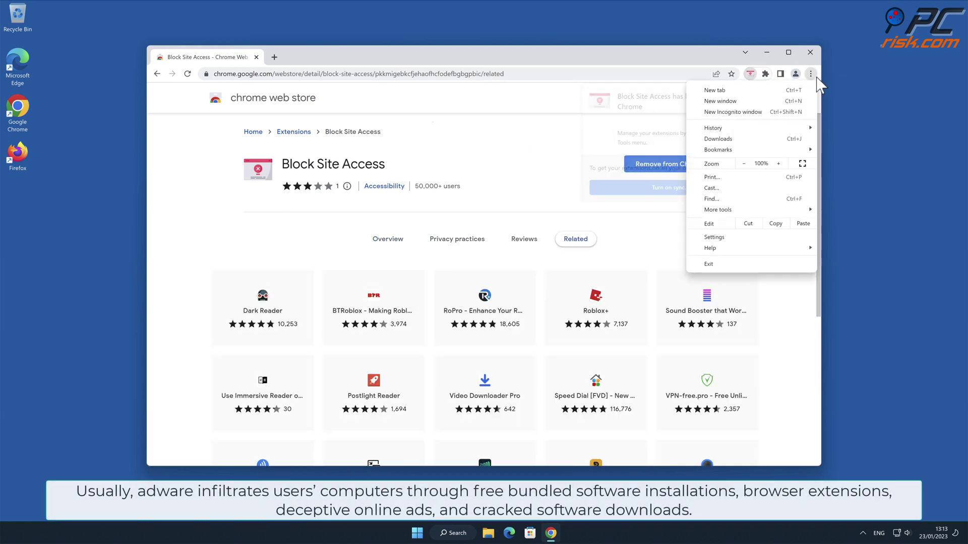
pyautogui.moveTo(725, 210)
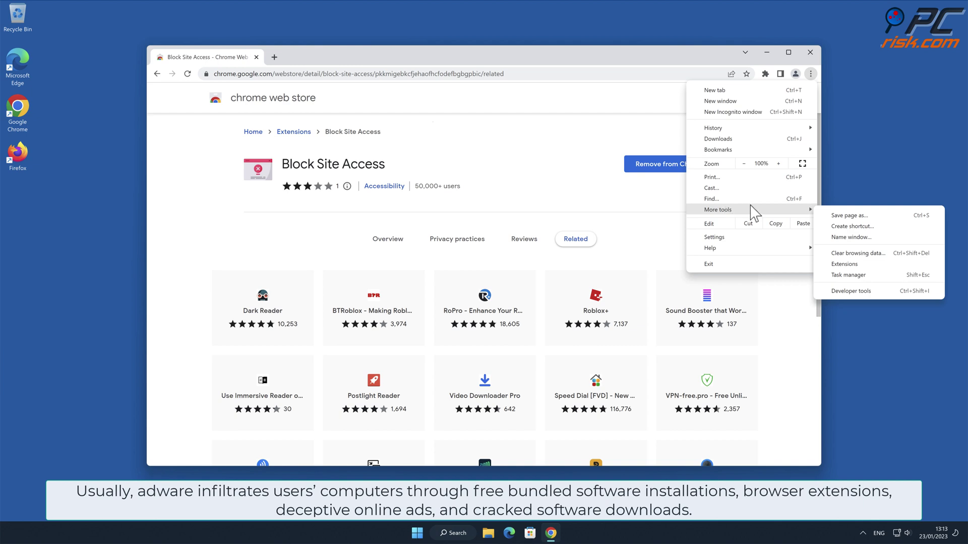
pyautogui.click(848, 264)
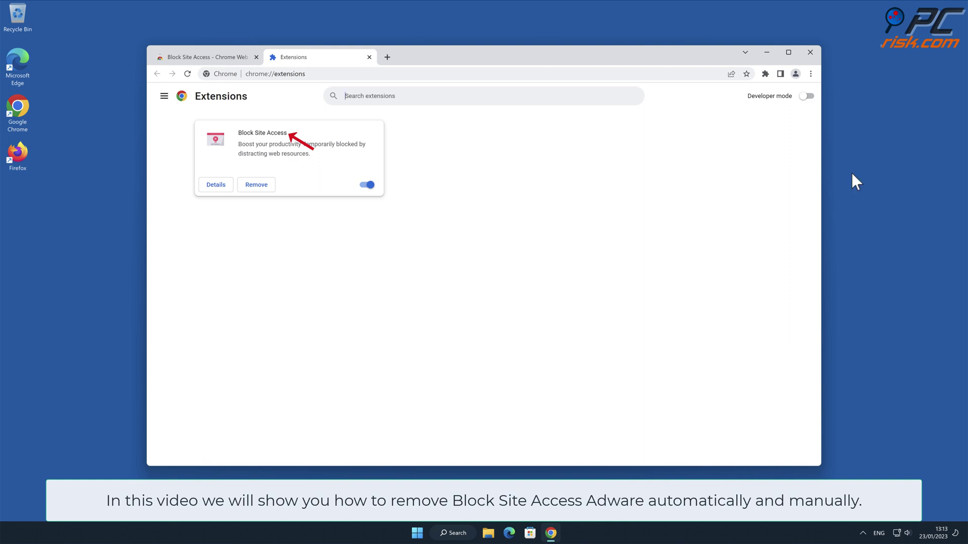
pyautogui.click(810, 52)
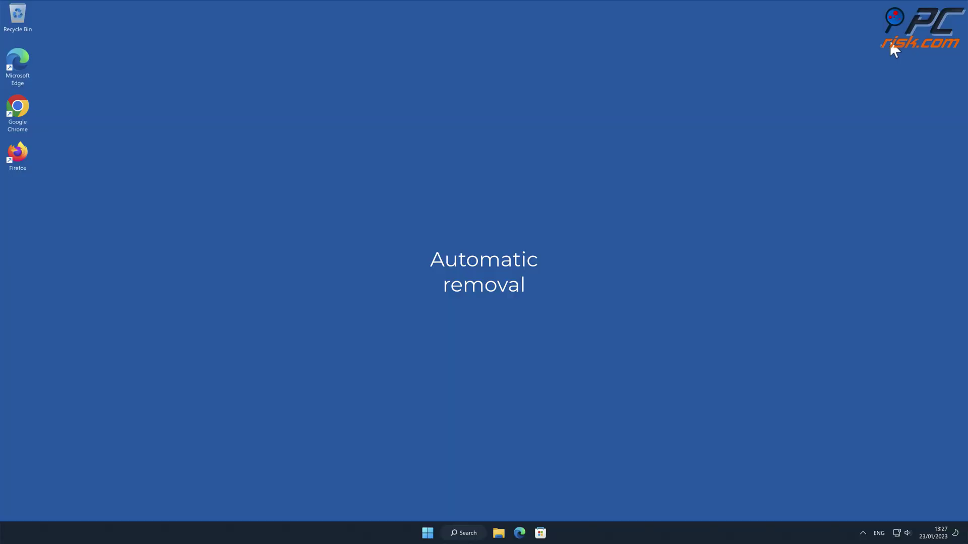
pyautogui.doubleClick(22, 107)
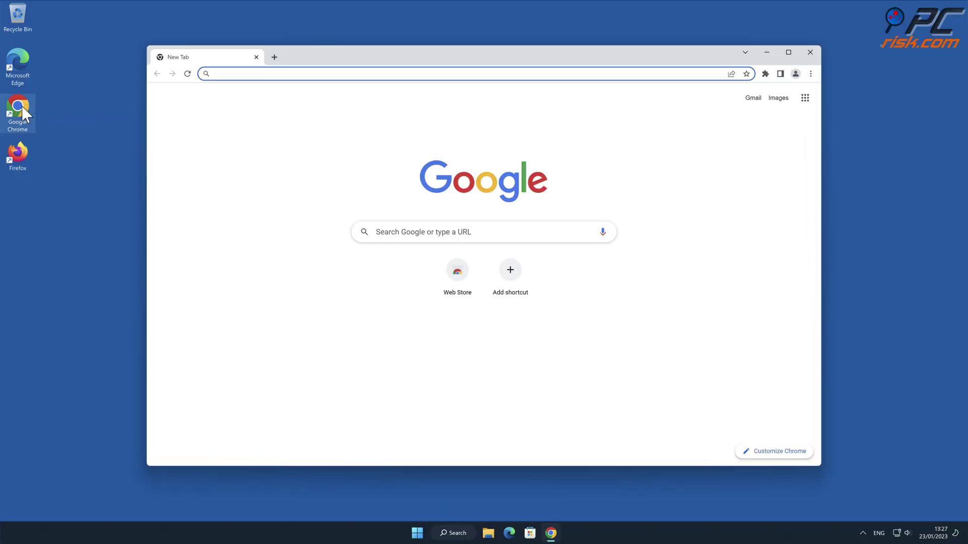
pyautogui.write('www.combo')
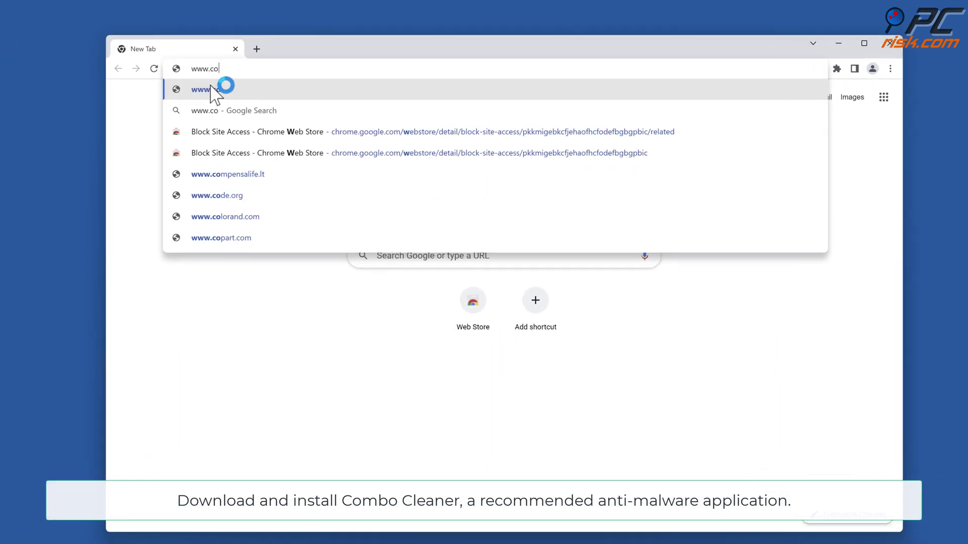
pyautogui.write('cleaner.com')
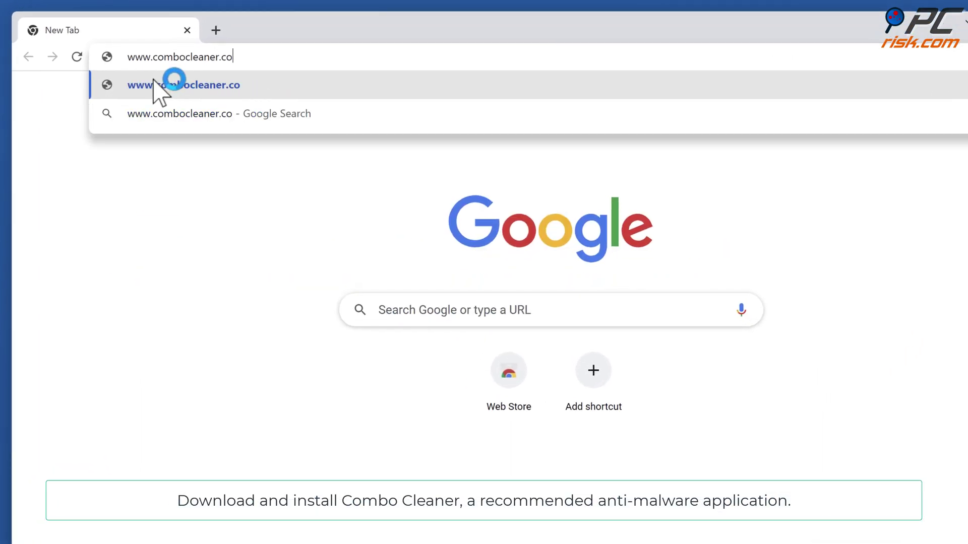
pyautogui.press('Return')
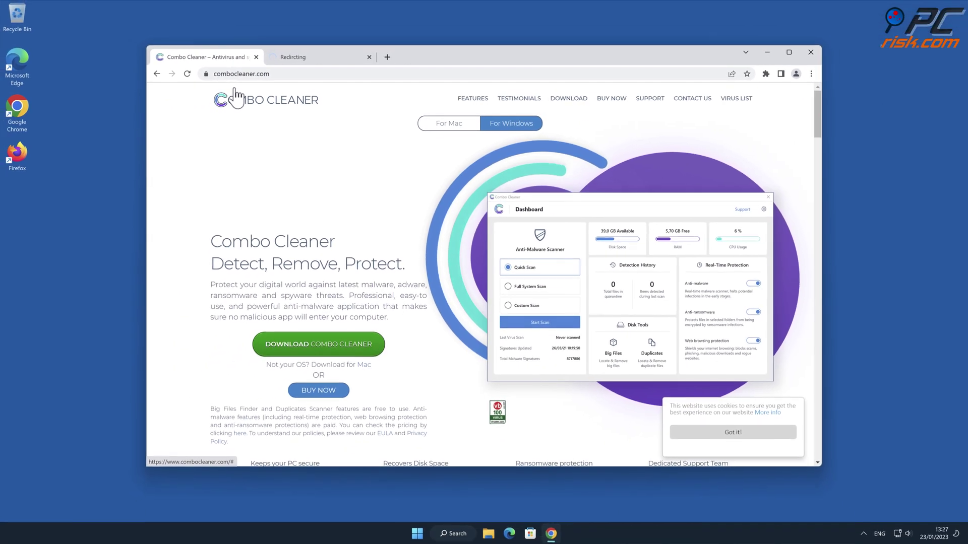
pyautogui.scroll(-1, 411, 335)
pyautogui.click(374, 329)
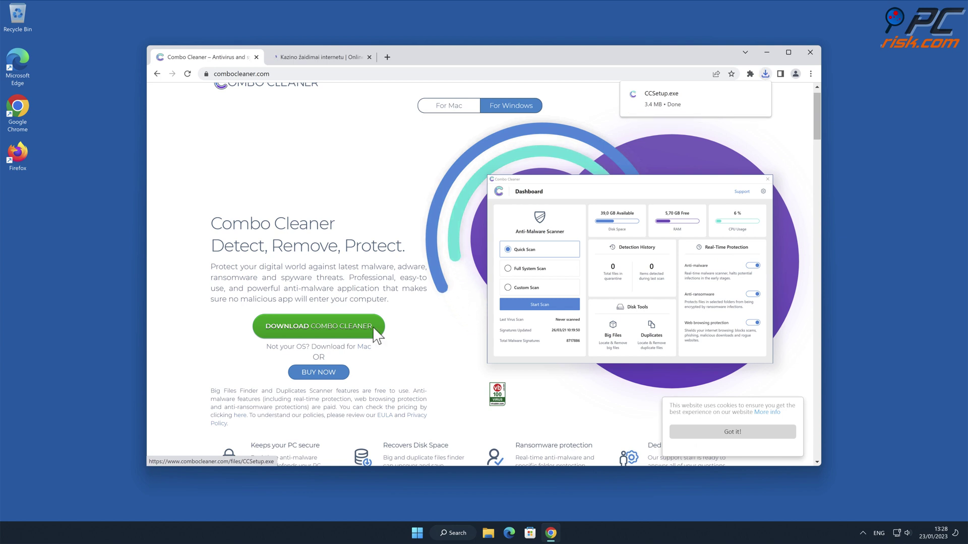
pyautogui.click(688, 101)
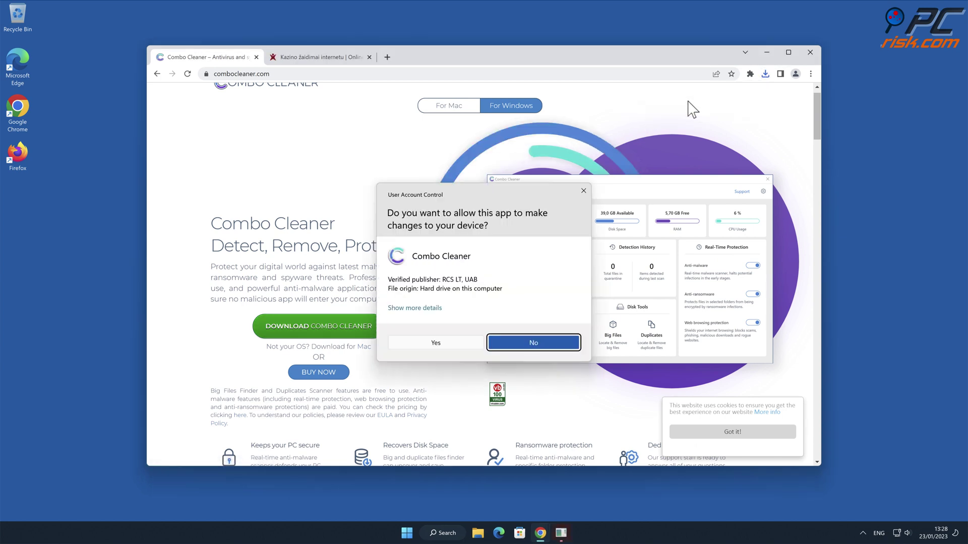
# - Approve the UAC prompt and finish the InstallShield wizard so Combo Cleaner launches its scan
pyautogui.click(451, 344)
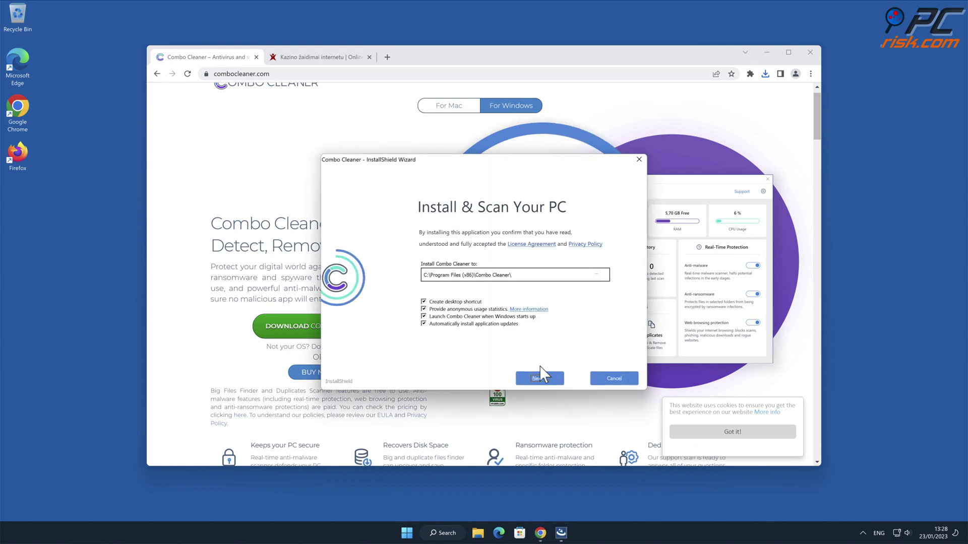
pyautogui.click(548, 383)
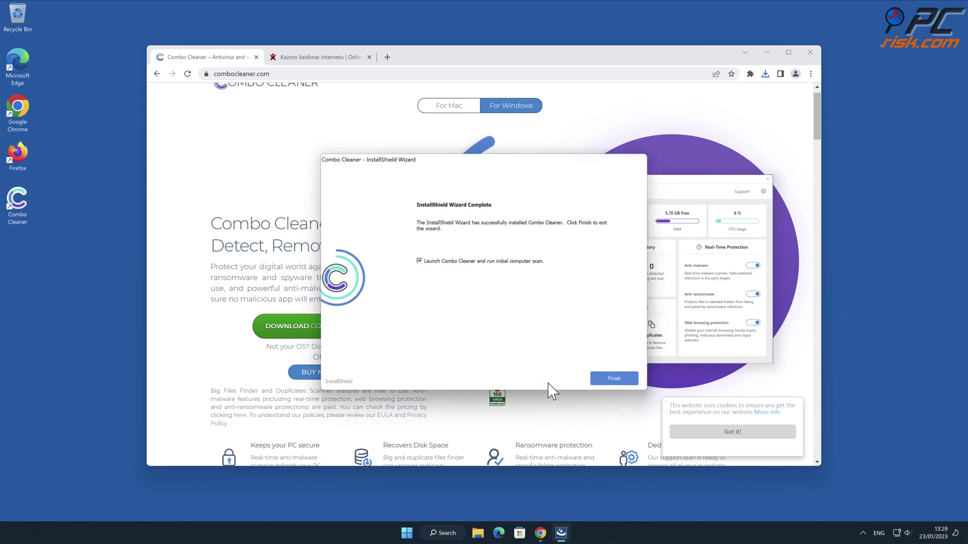
pyautogui.click(620, 378)
pyautogui.click(810, 52)
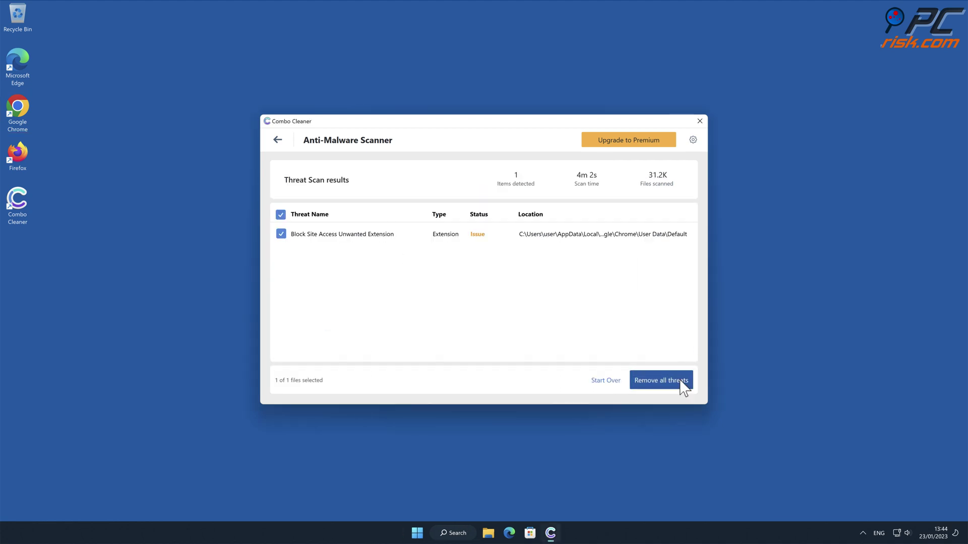
# - Activate the Combo Cleaner licence and quarantine the detected Block Site Access extension
pyautogui.click(682, 384)
pyautogui.click(379, 367)
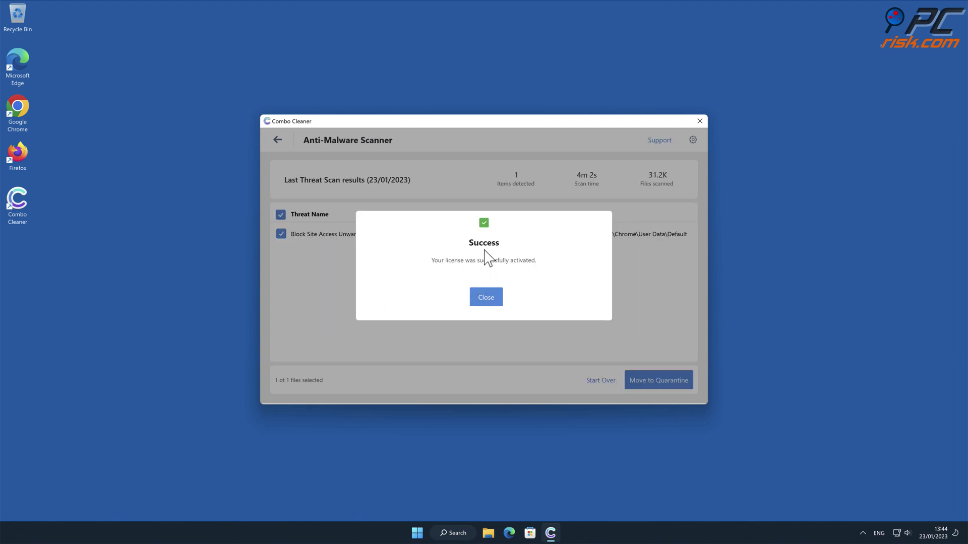
pyautogui.click(494, 302)
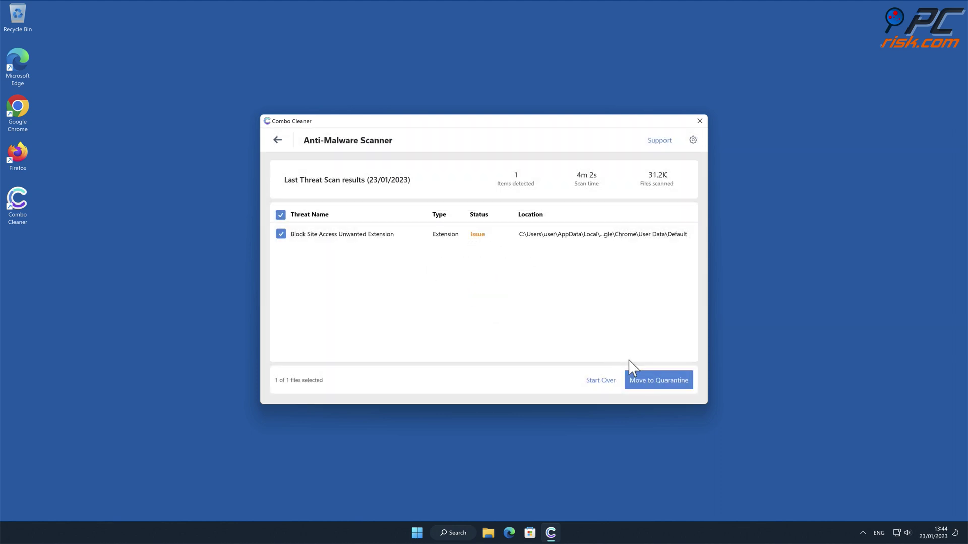
pyautogui.click(675, 381)
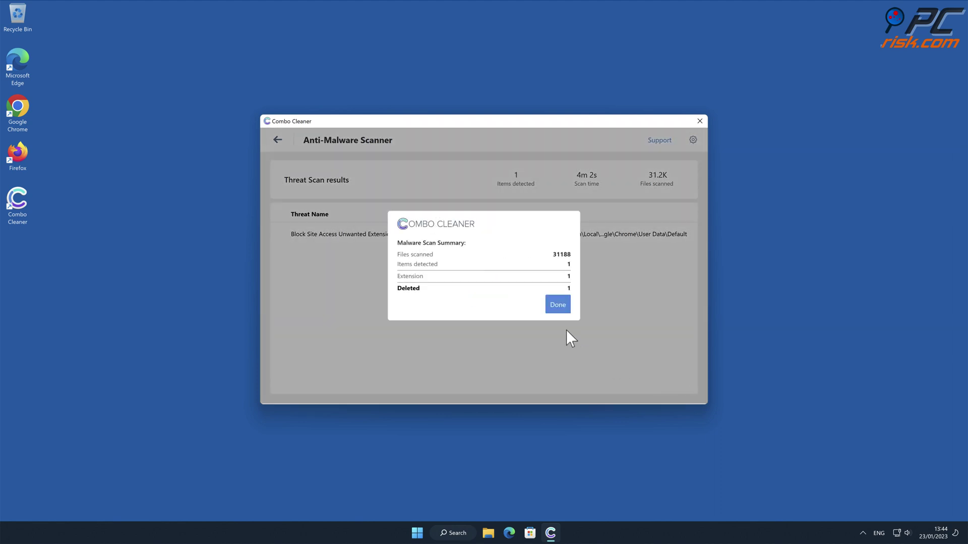
pyautogui.click(557, 305)
pyautogui.click(812, 64)
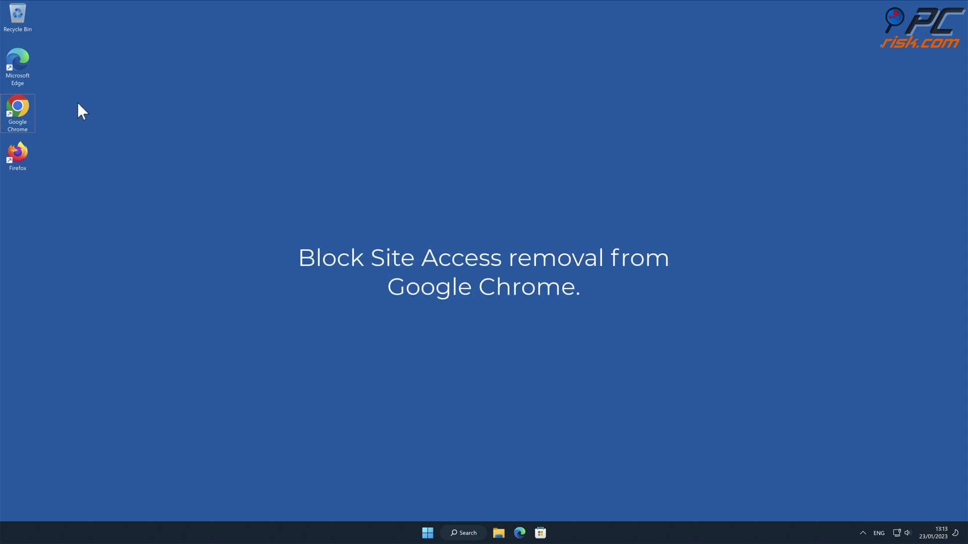
# - Relaunch Chrome, go to More tools > Extensions, and choose Remove on Block Site Access
pyautogui.doubleClick(20, 105)
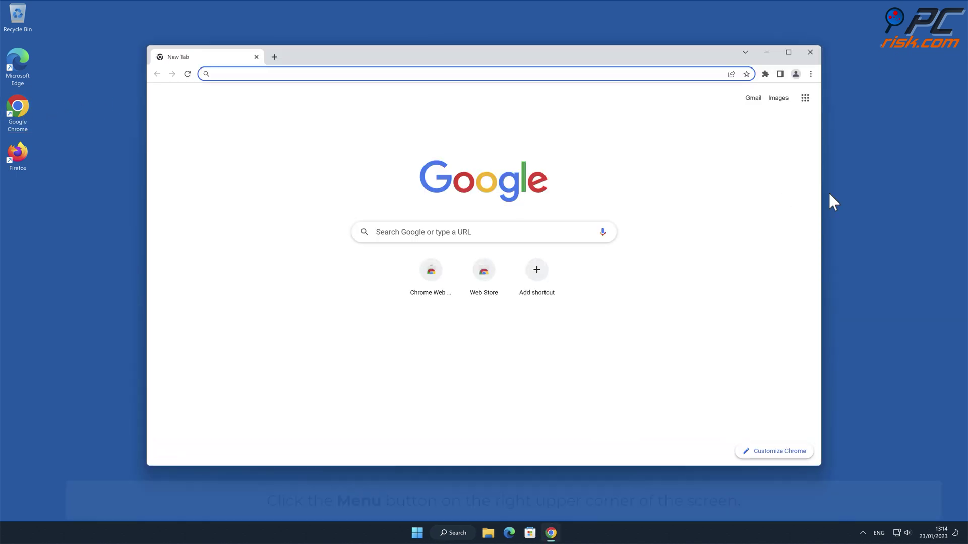
pyautogui.click(871, 182)
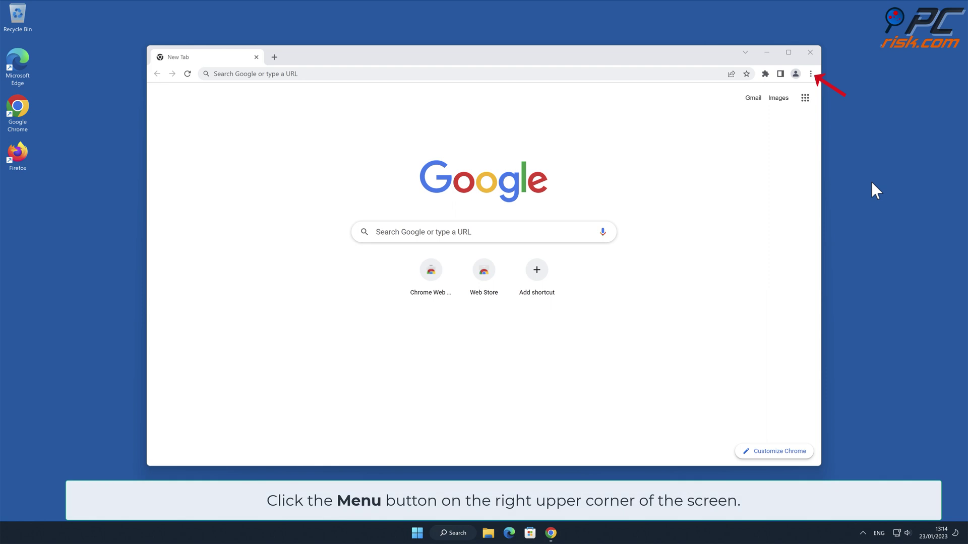
pyautogui.click(811, 74)
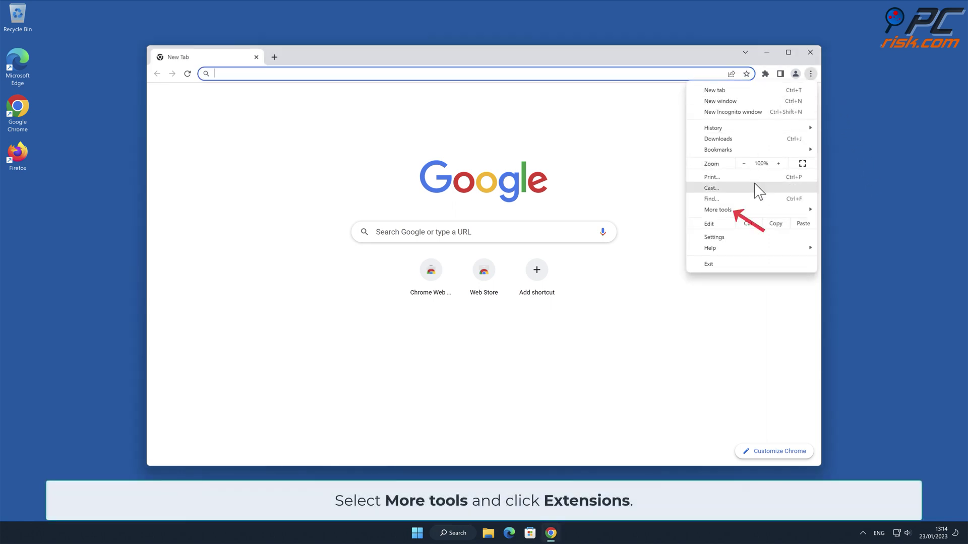
pyautogui.moveTo(746, 213)
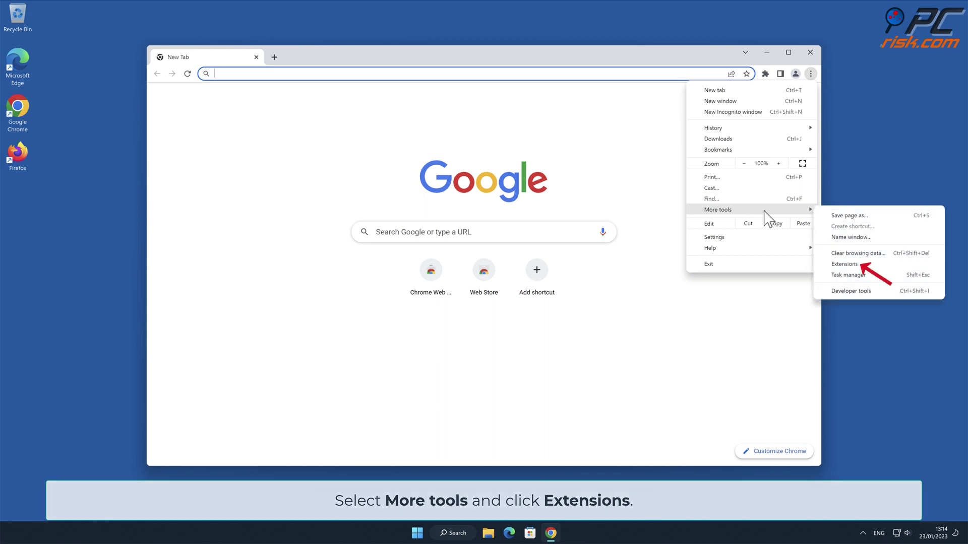
pyautogui.click(867, 266)
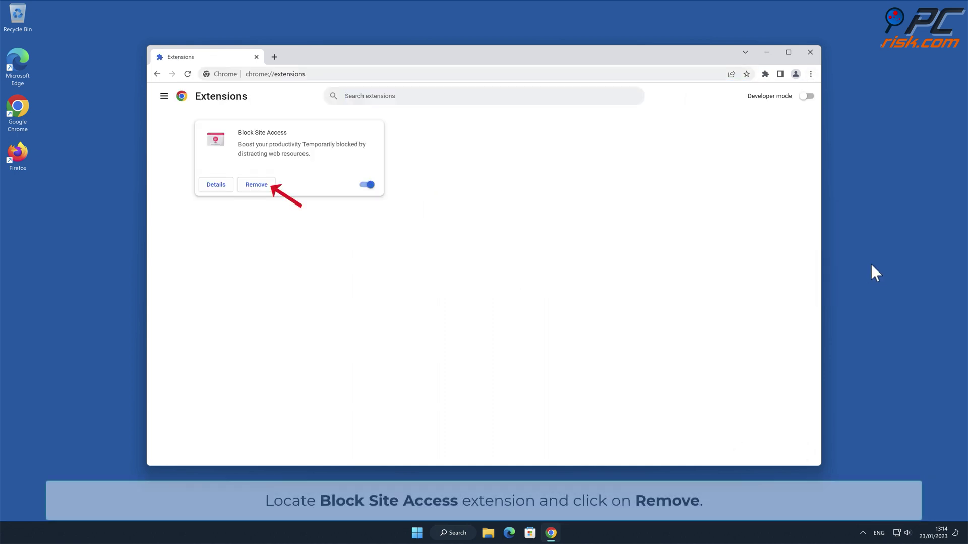
pyautogui.click(268, 190)
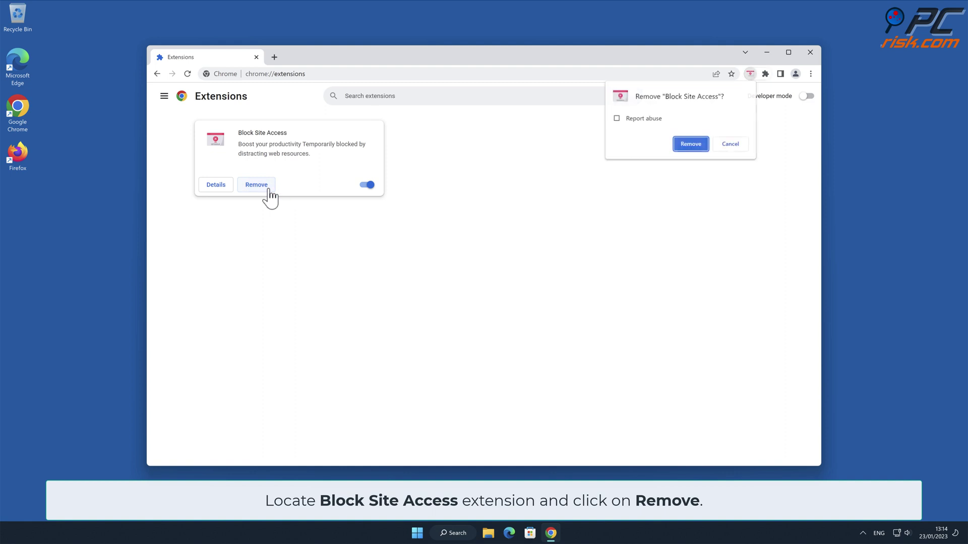
# - Confirm removing Block Site Access, then open Chrome Settings at Reset and clean up
pyautogui.click(704, 146)
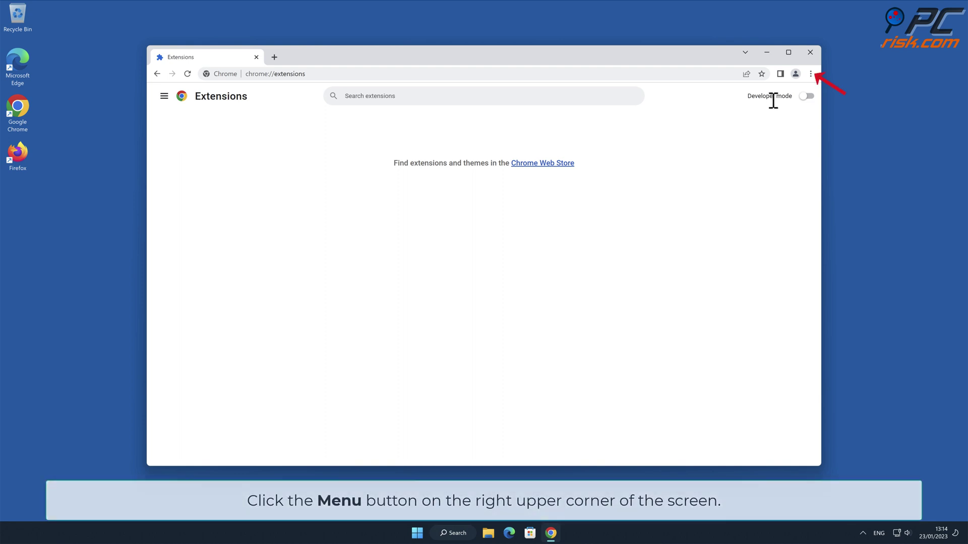
pyautogui.click(810, 74)
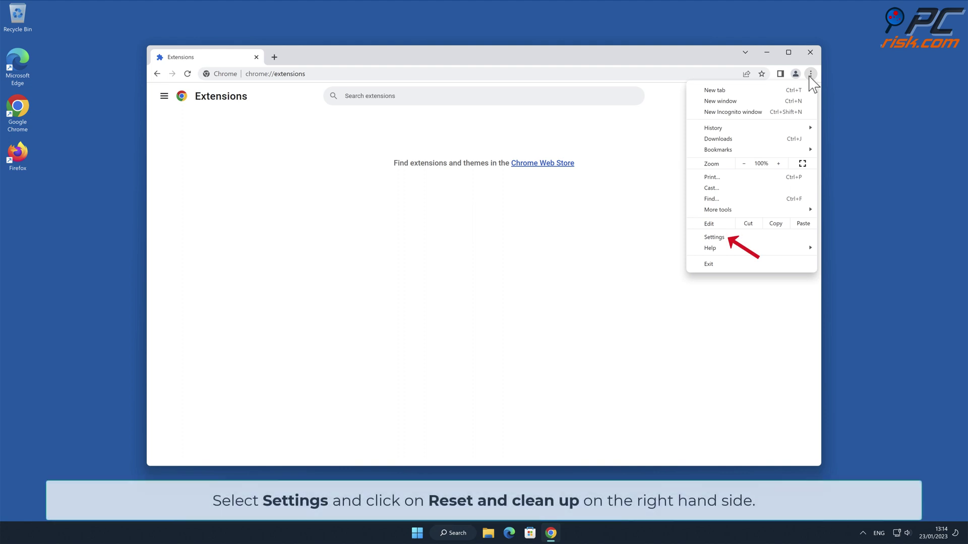
pyautogui.click(735, 237)
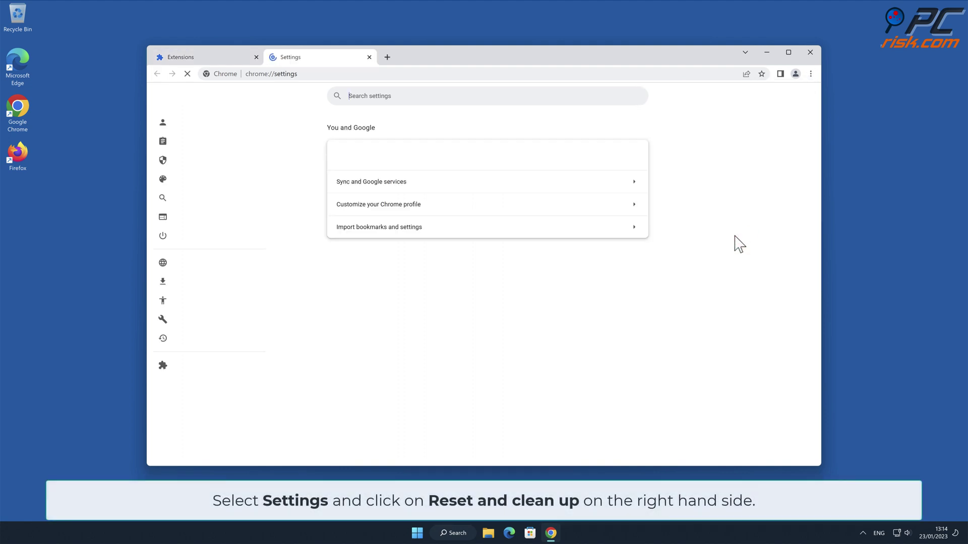
pyautogui.click(236, 347)
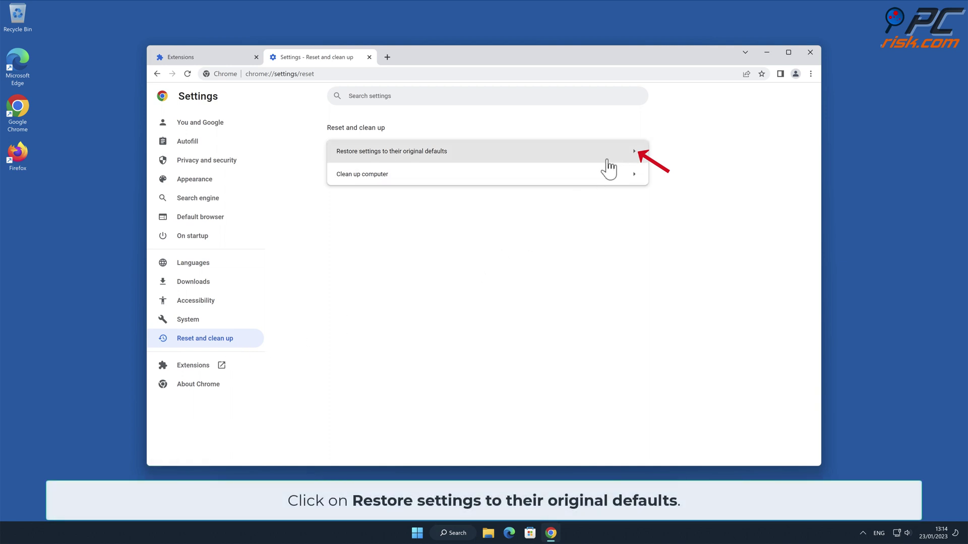
# - Restore Chrome's settings to their original defaults with Reset settings, then close Chrome
pyautogui.click(635, 156)
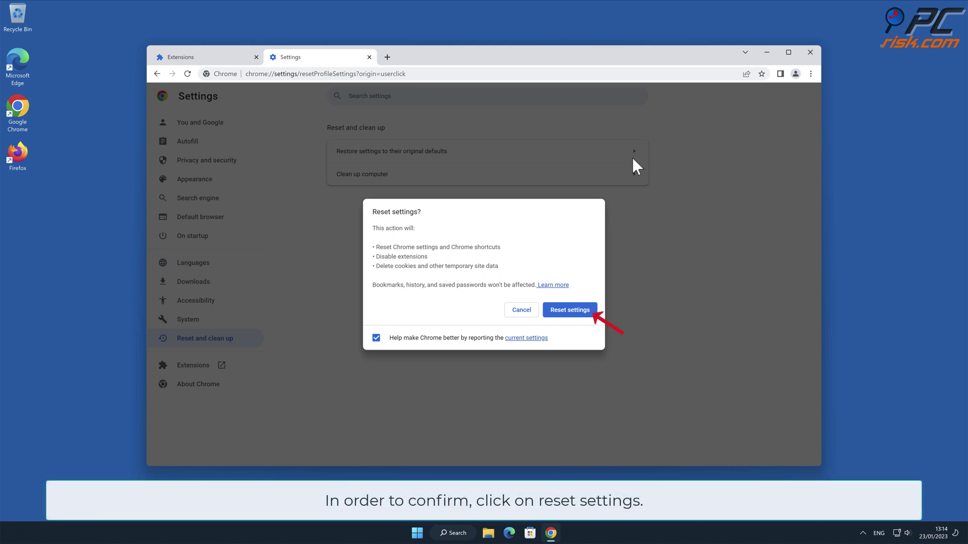
pyautogui.click(588, 311)
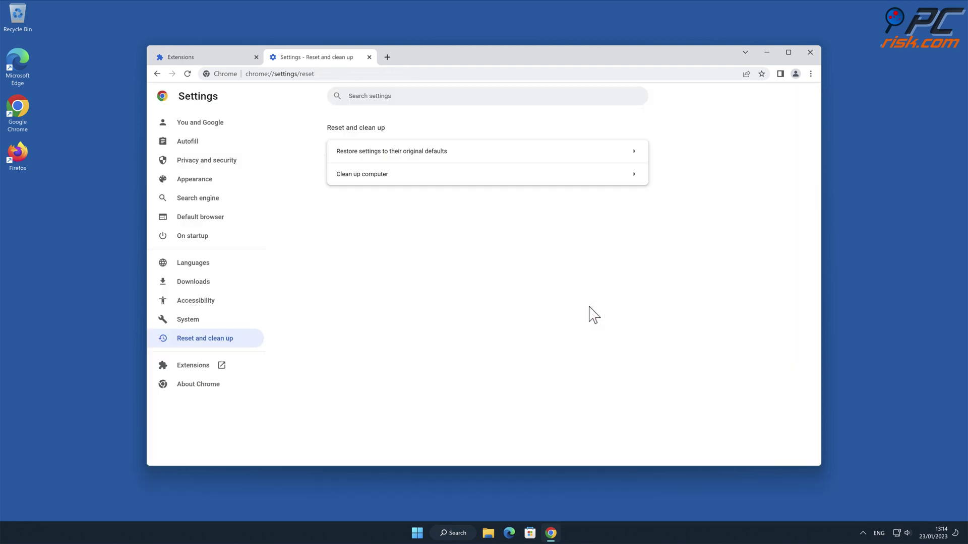
pyautogui.click(810, 52)
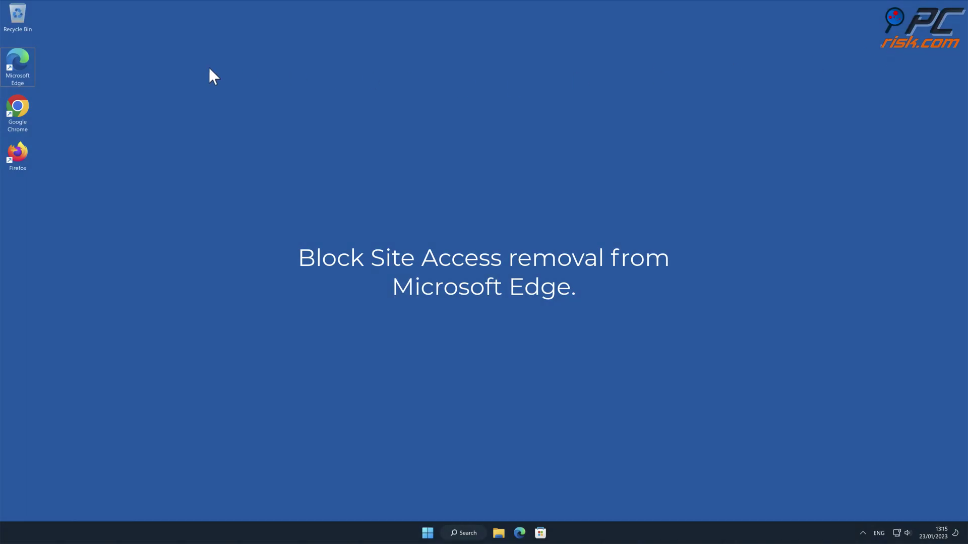
# - Launch Microsoft Edge, go to Manage extensions, and remove Block Site Access
pyautogui.doubleClick(18, 72)
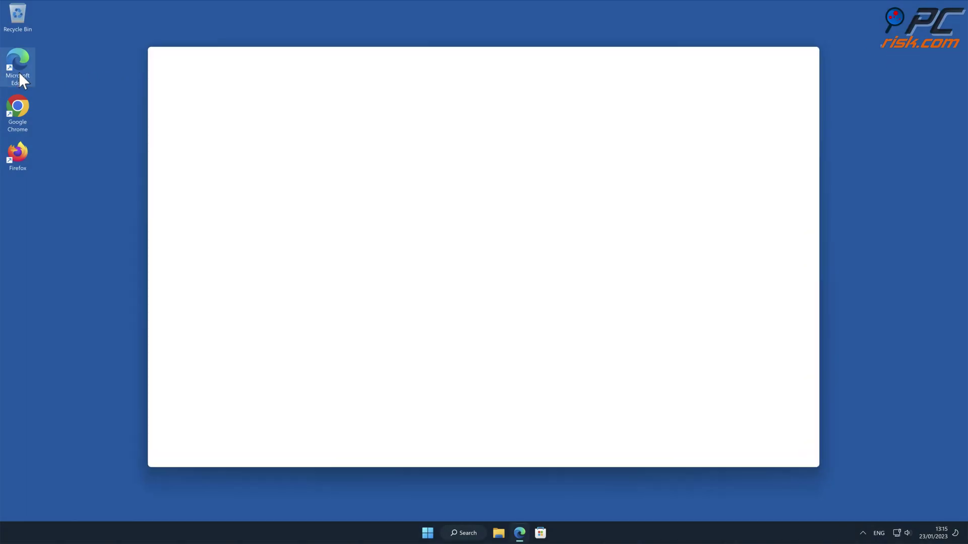
pyautogui.click(890, 167)
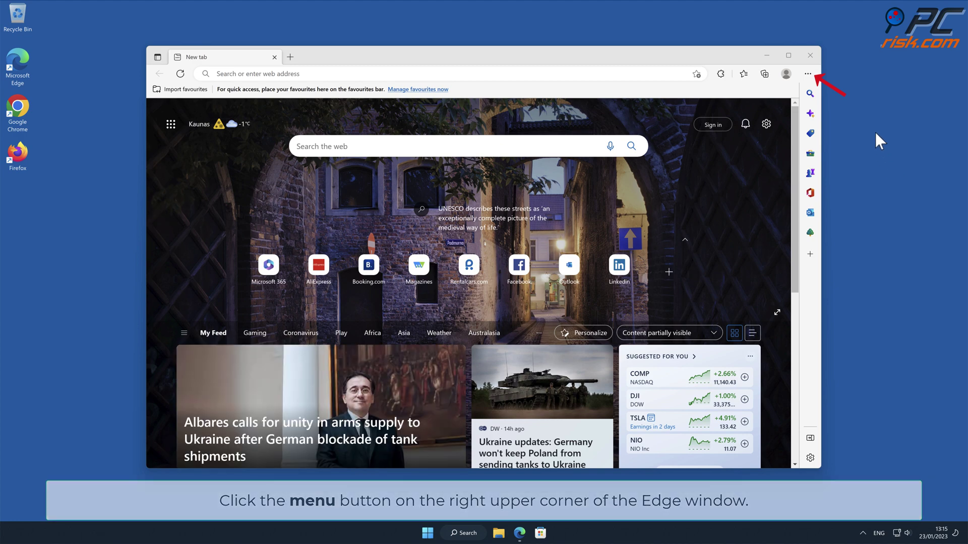
pyautogui.click(808, 74)
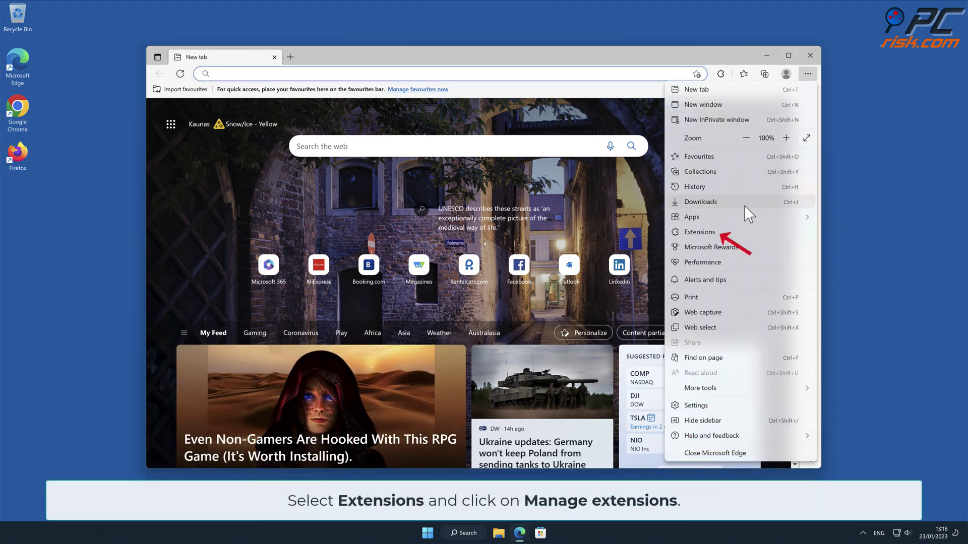
pyautogui.click(734, 238)
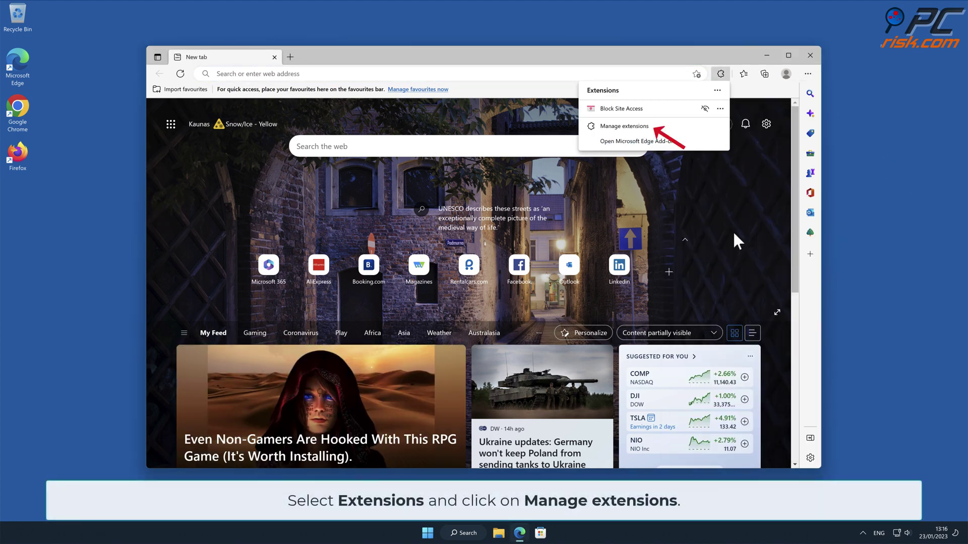
pyautogui.click(642, 129)
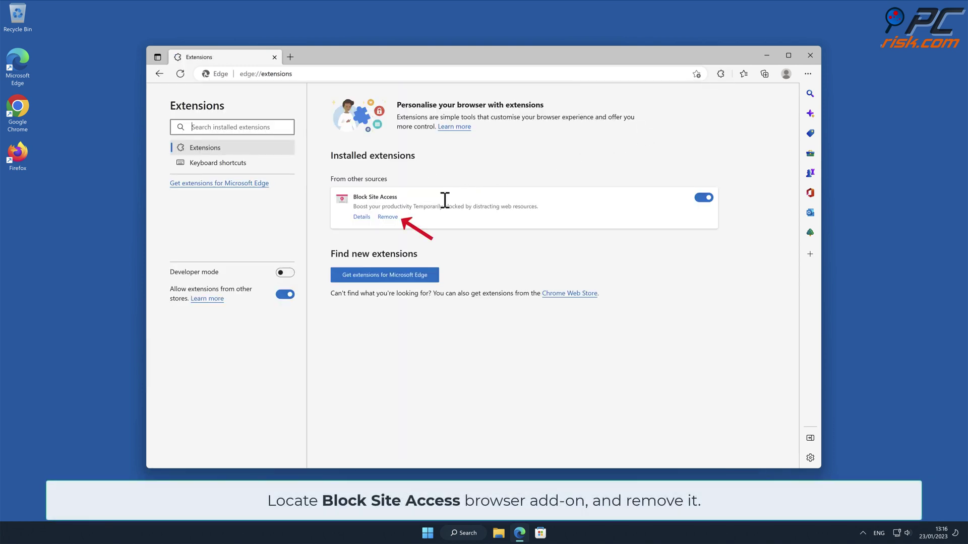
pyautogui.click(387, 217)
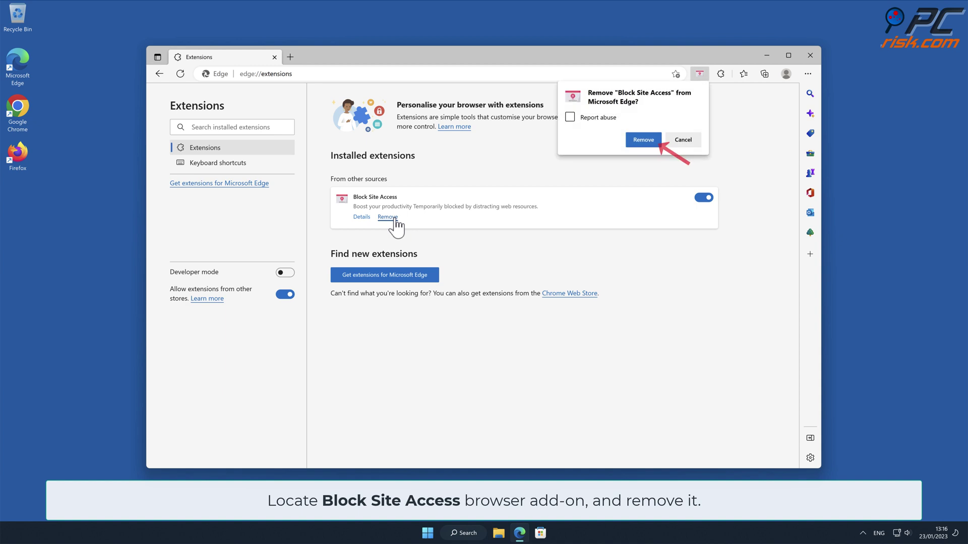
pyautogui.click(653, 141)
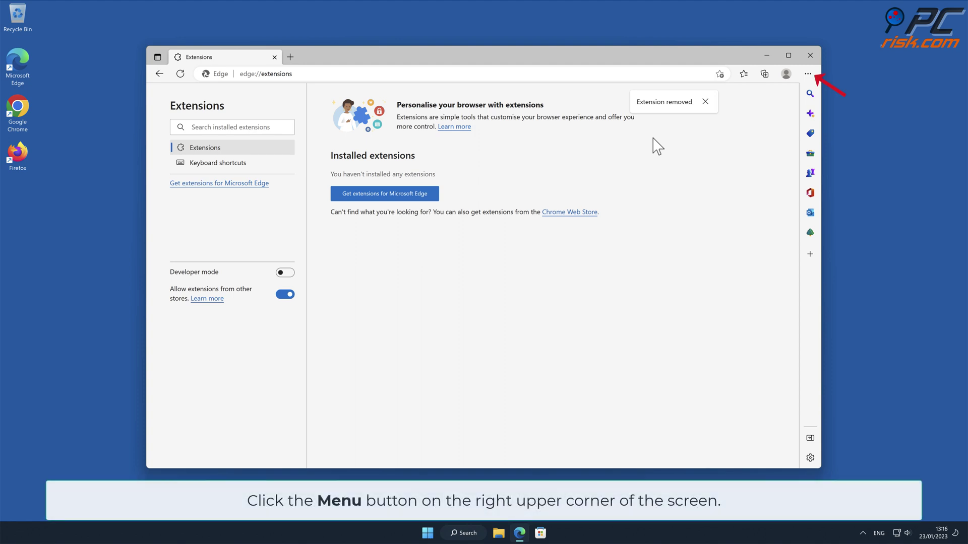
# - Restore Edge's settings to their default values through Reset settings, then close Edge
pyautogui.click(808, 74)
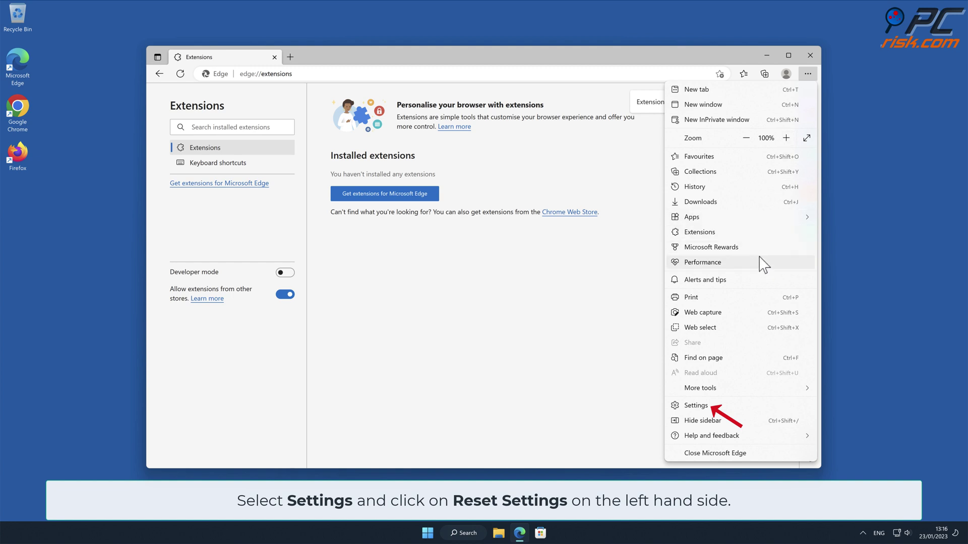
pyautogui.click(738, 412)
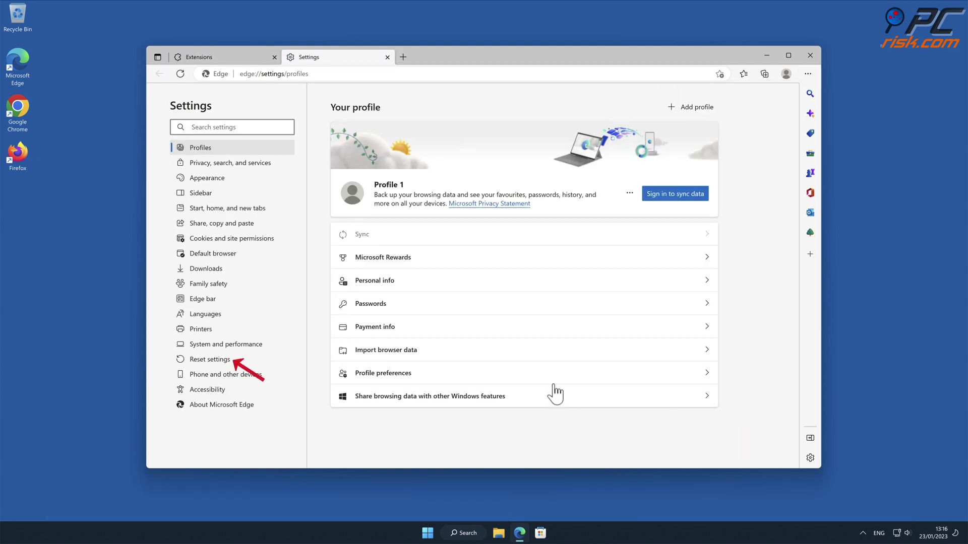
pyautogui.click(229, 361)
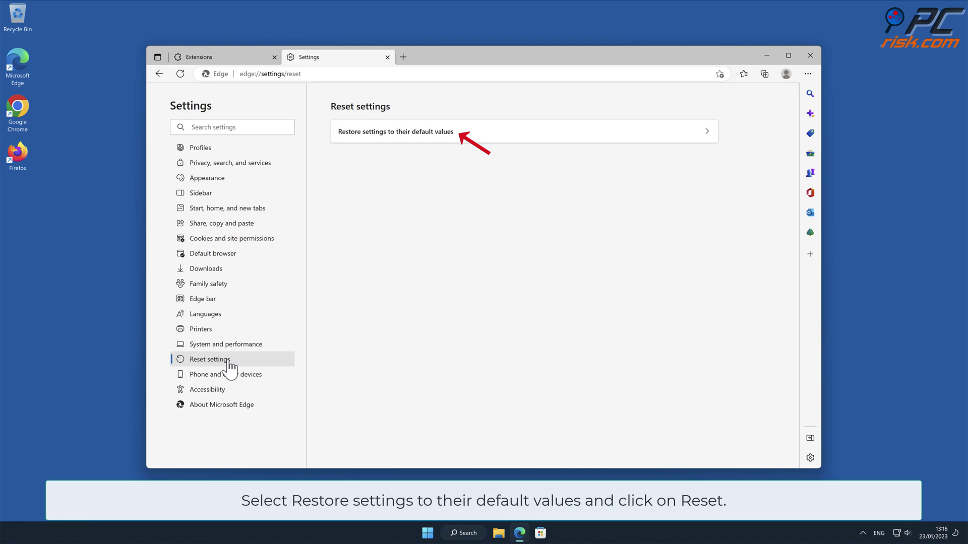
pyautogui.click(708, 132)
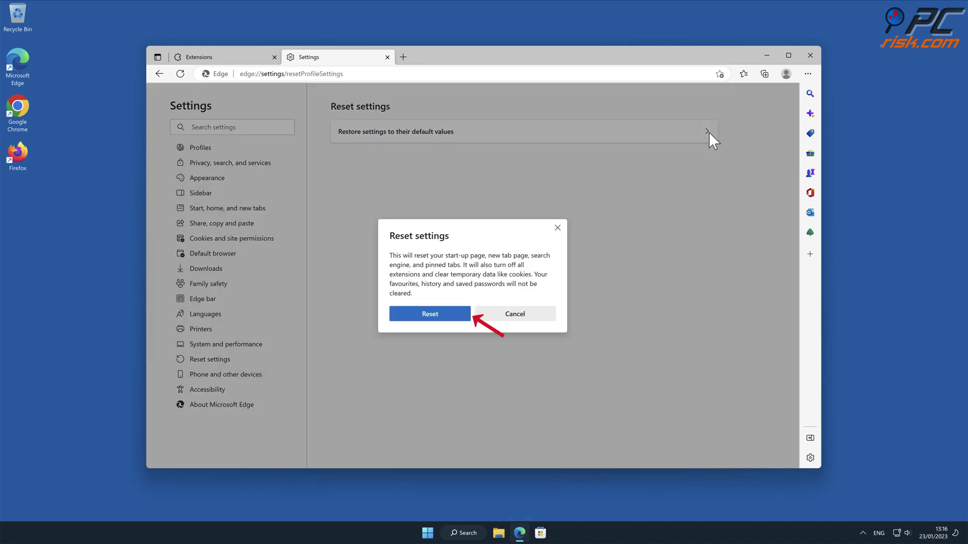
pyautogui.click(443, 318)
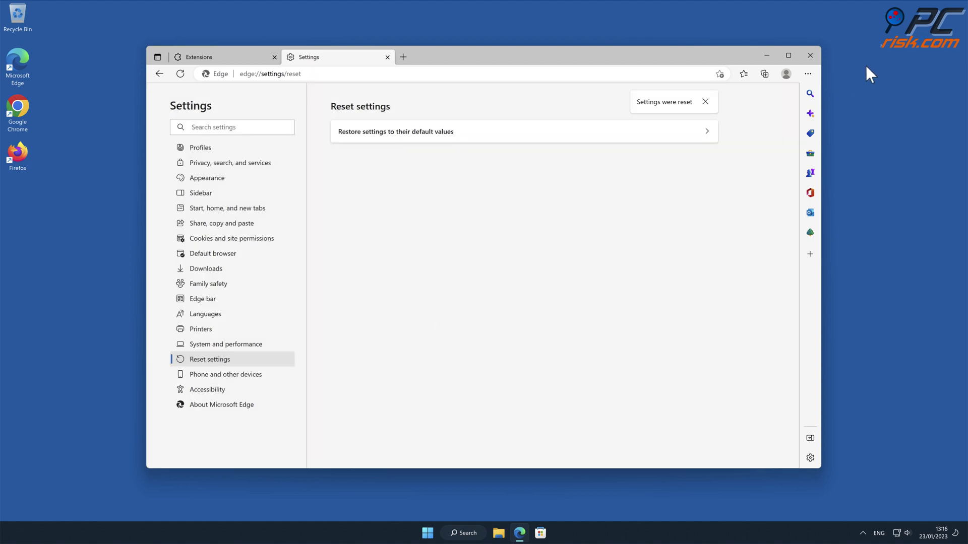
pyautogui.click(810, 56)
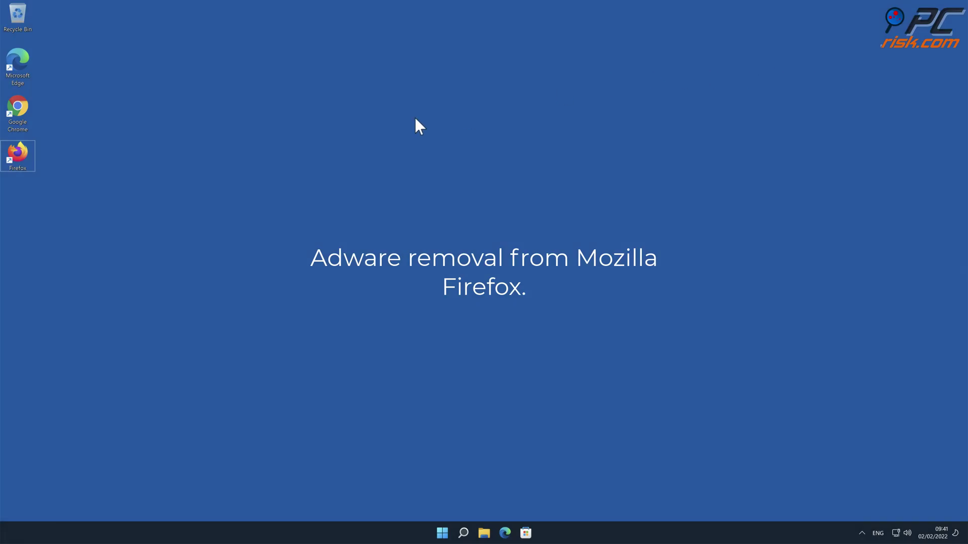
# - Launch Firefox and show the installed extensions in Add-ons and themes
pyautogui.doubleClick(21, 152)
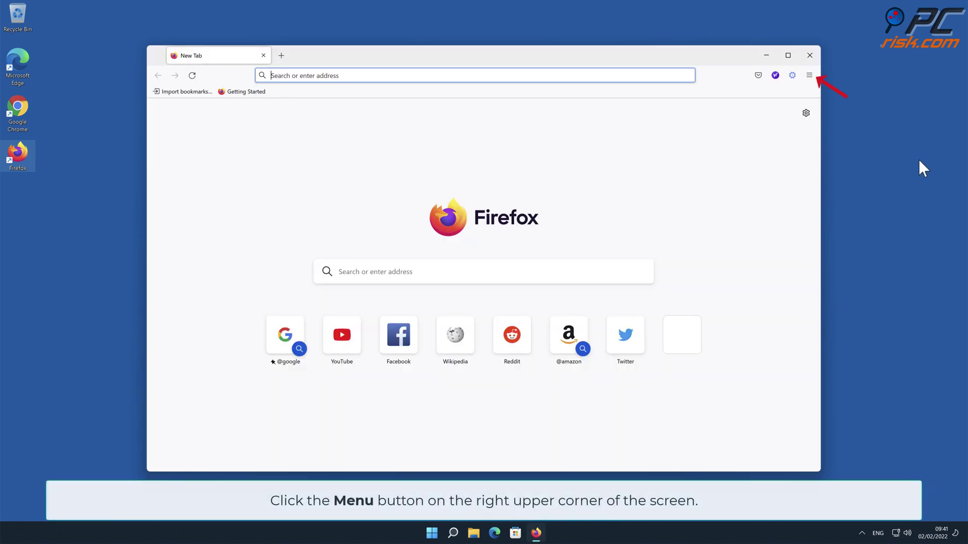
pyautogui.click(809, 76)
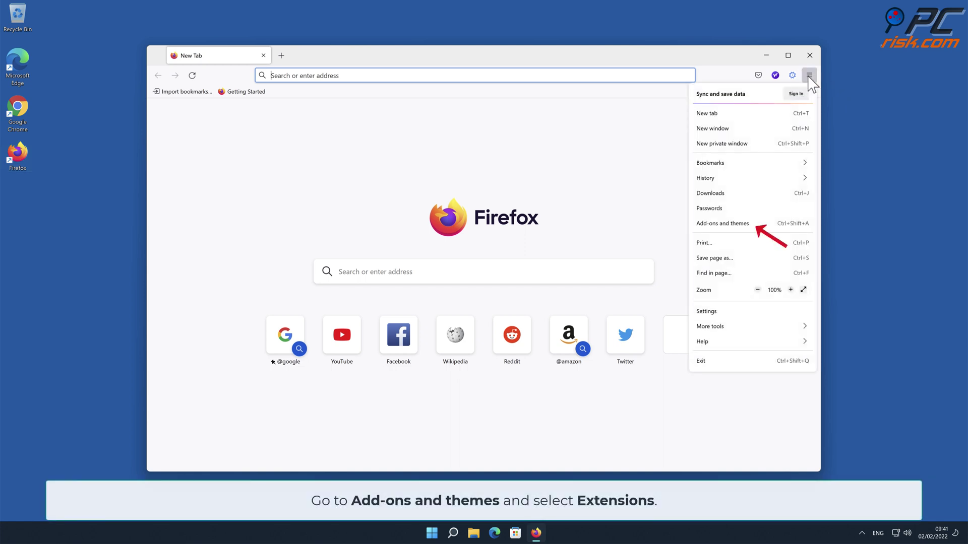
pyautogui.click(779, 223)
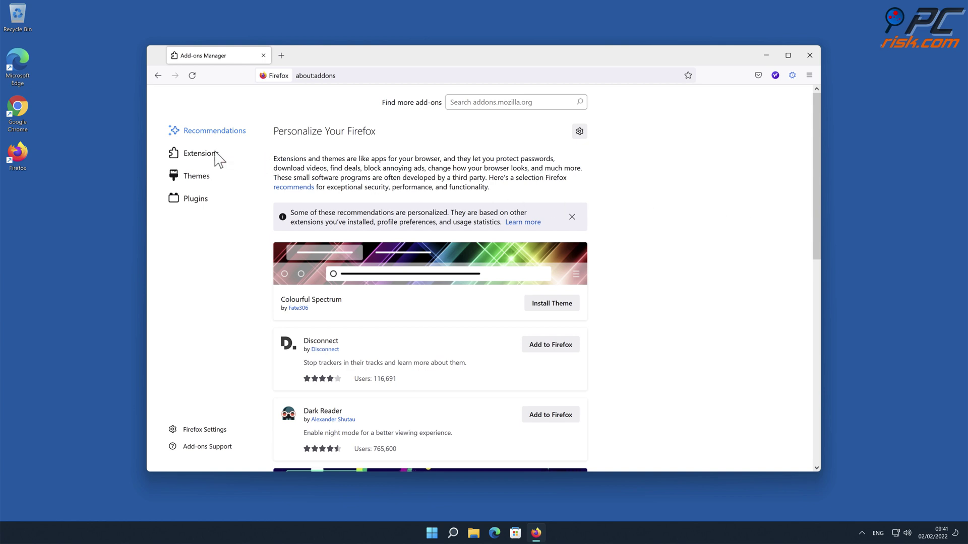
pyautogui.click(215, 152)
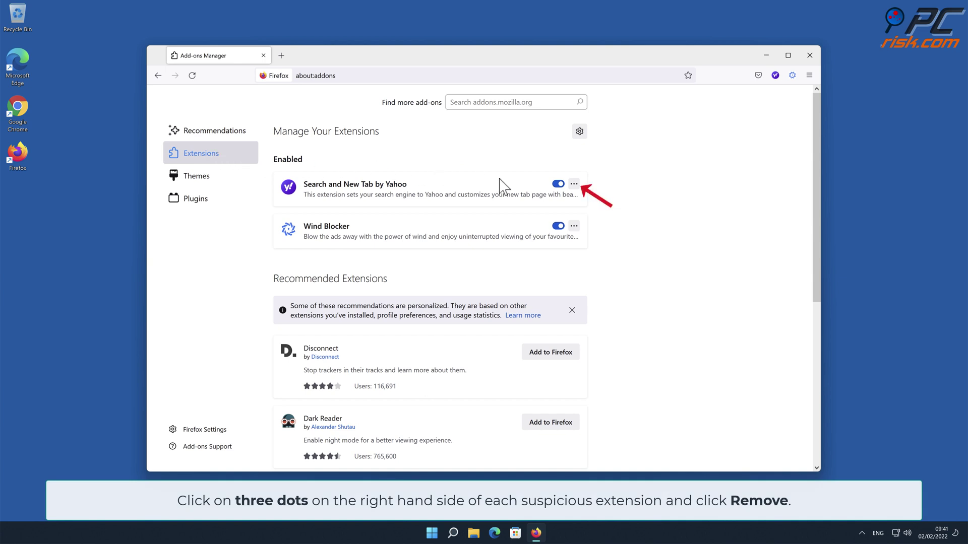
# - Remove the Search and New Tab by Yahoo and Wind Blocker extensions
pyautogui.click(574, 185)
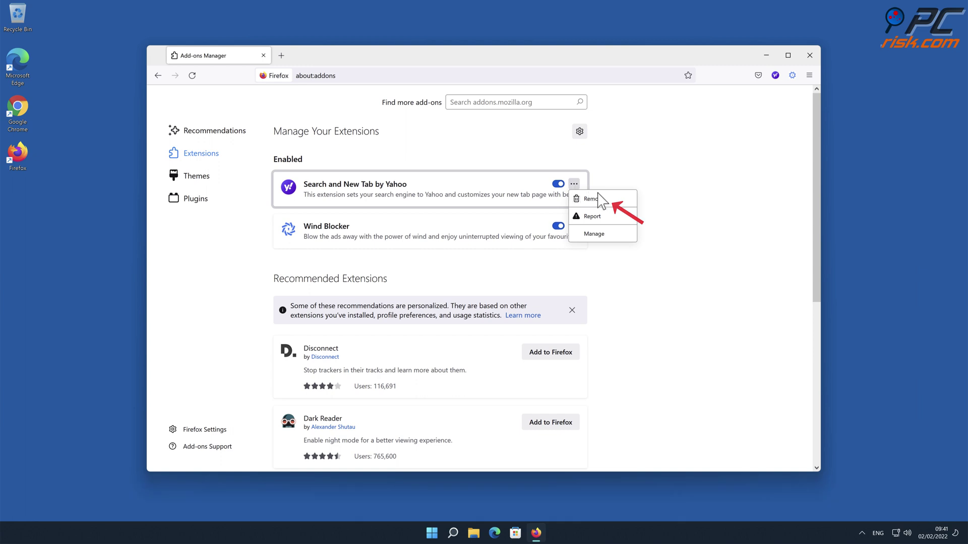
pyautogui.click(598, 200)
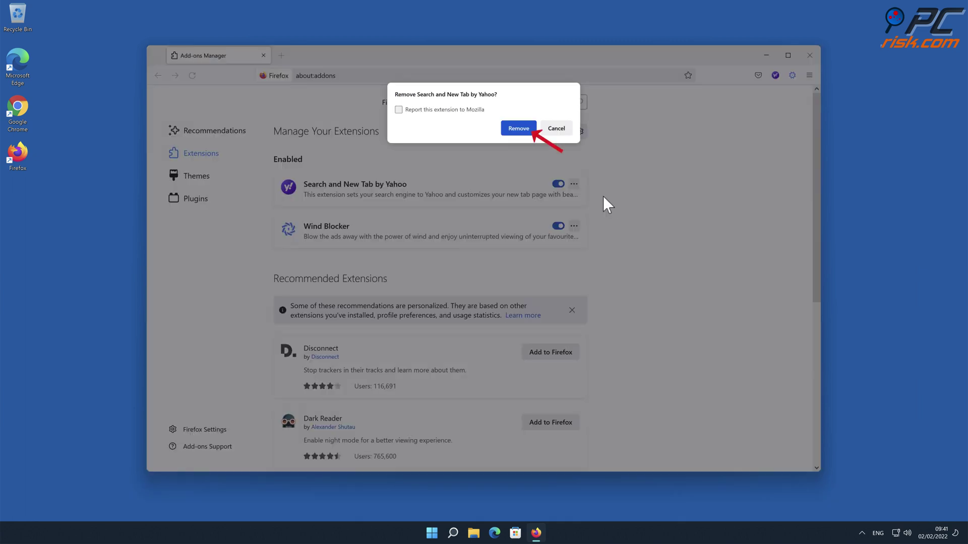
pyautogui.click(524, 130)
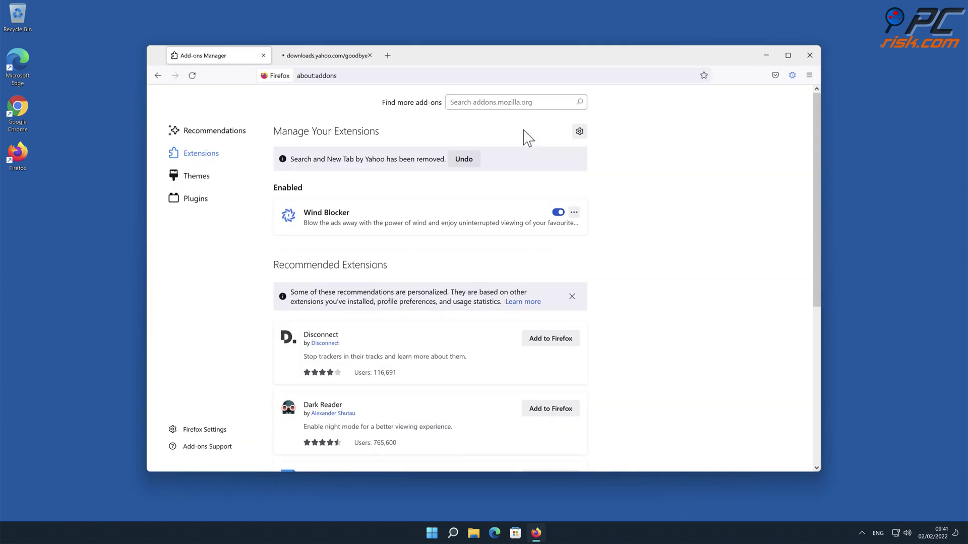
pyautogui.click(573, 213)
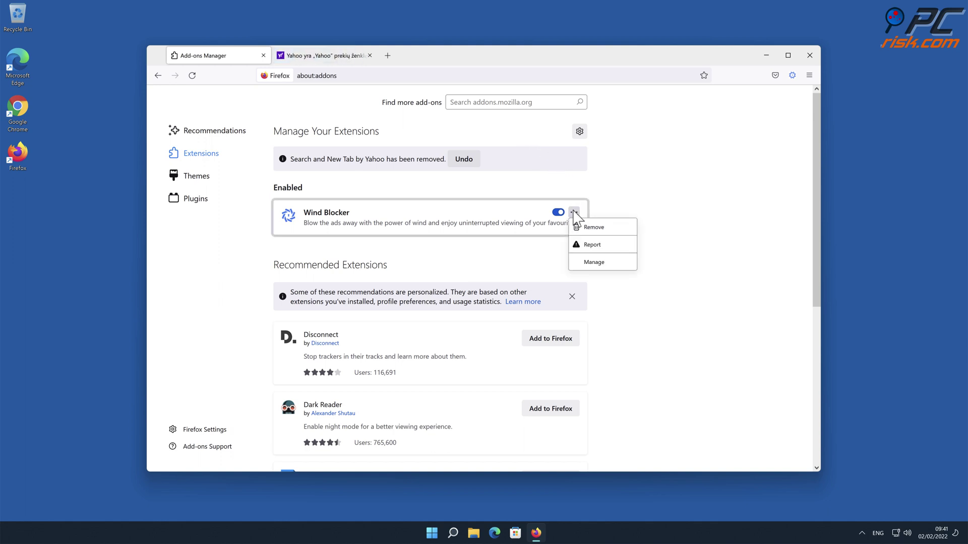
pyautogui.click(590, 227)
pyautogui.click(527, 130)
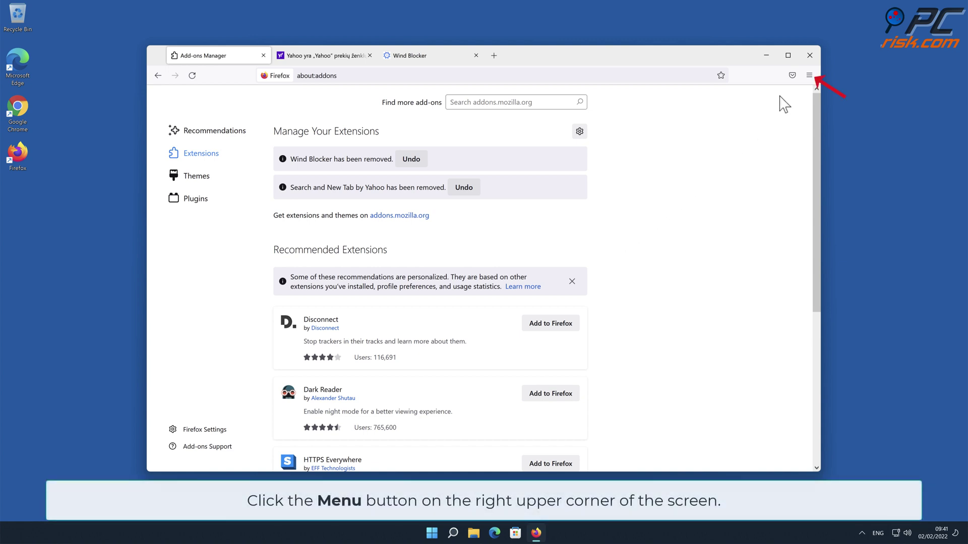
# - Refresh Firefox to its default settings from the Troubleshooting Information page
pyautogui.click(809, 75)
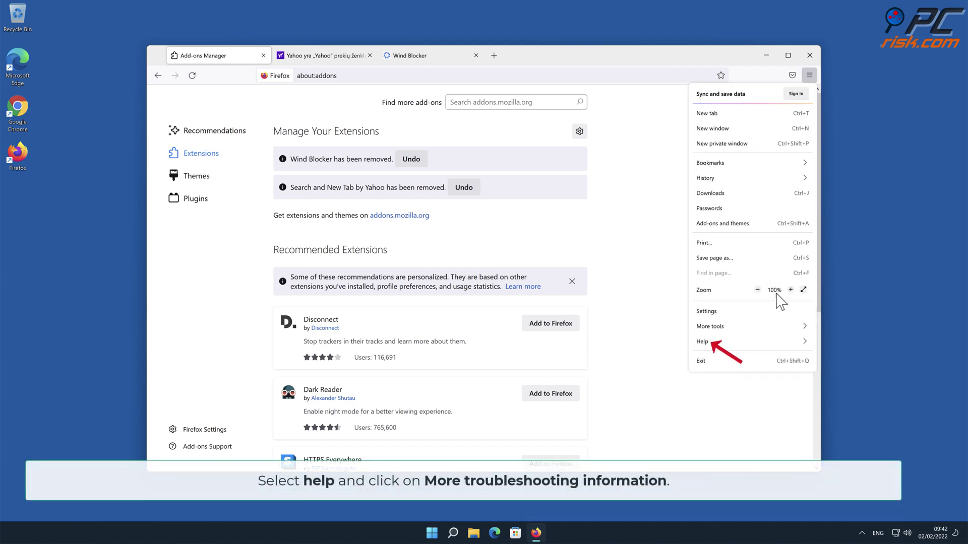
pyautogui.click(780, 342)
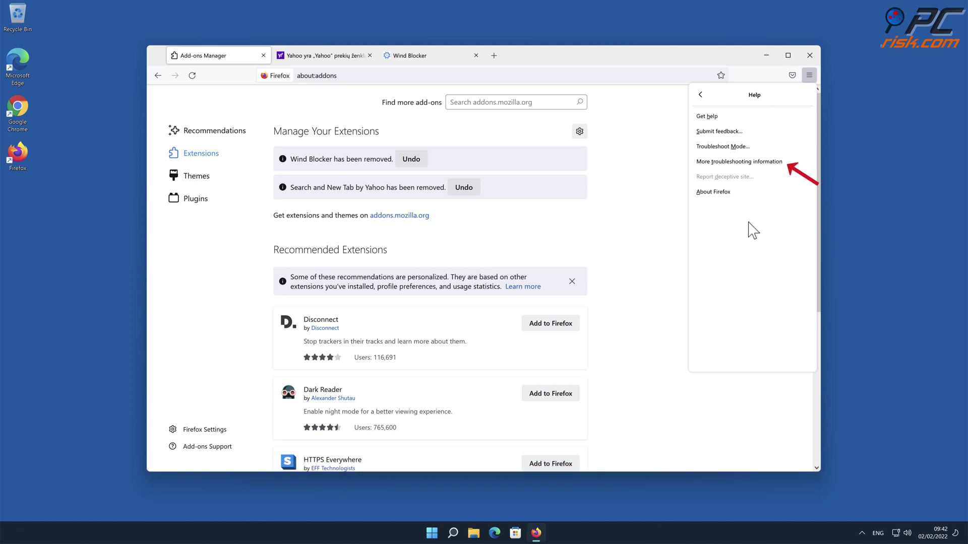
pyautogui.click(740, 162)
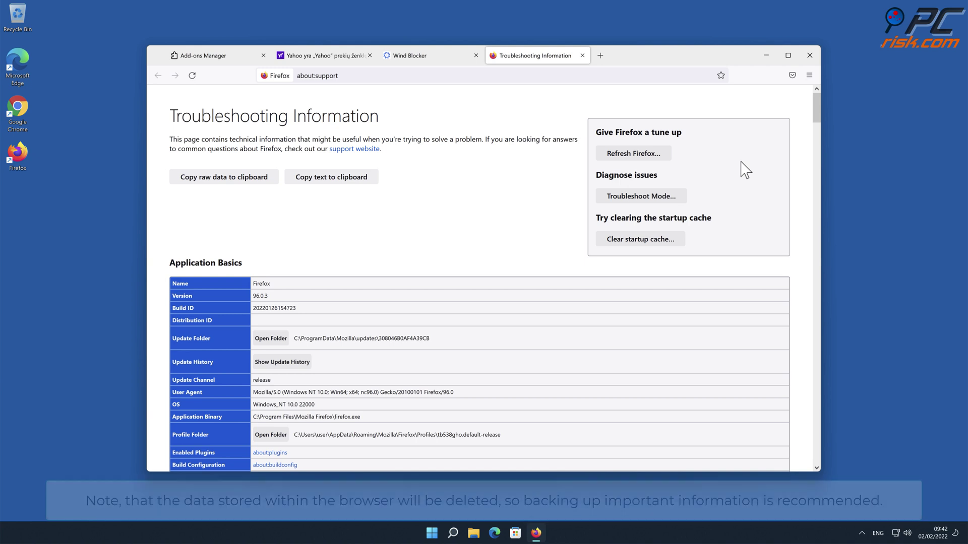
pyautogui.click(661, 155)
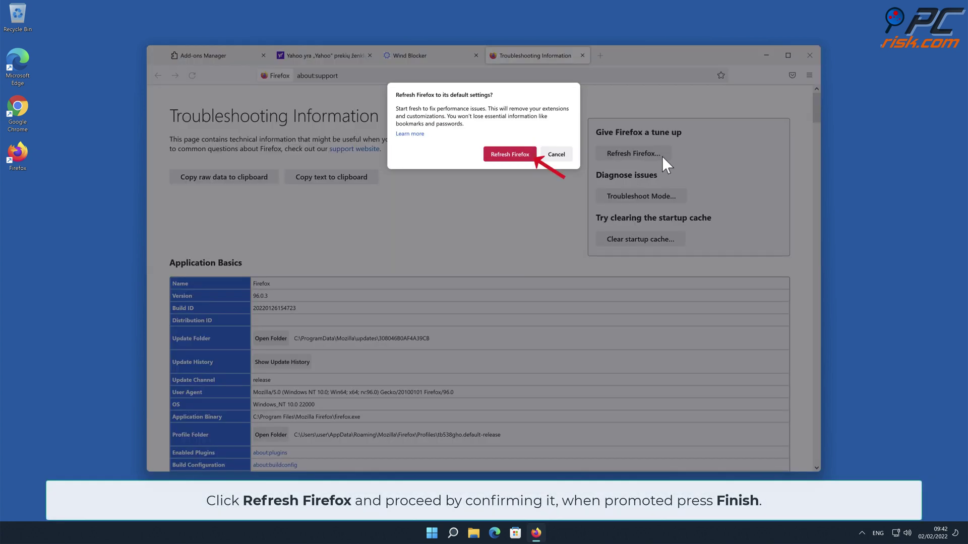
pyautogui.click(506, 155)
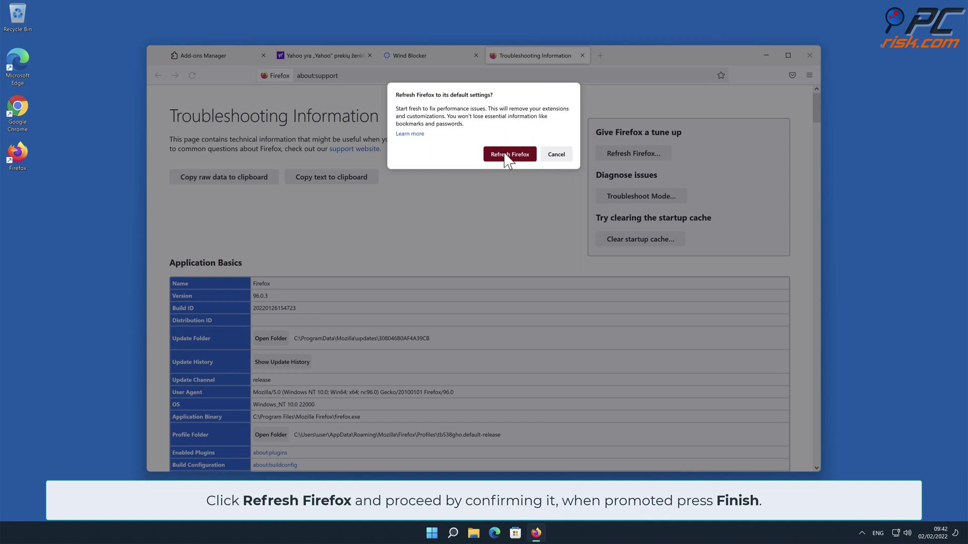